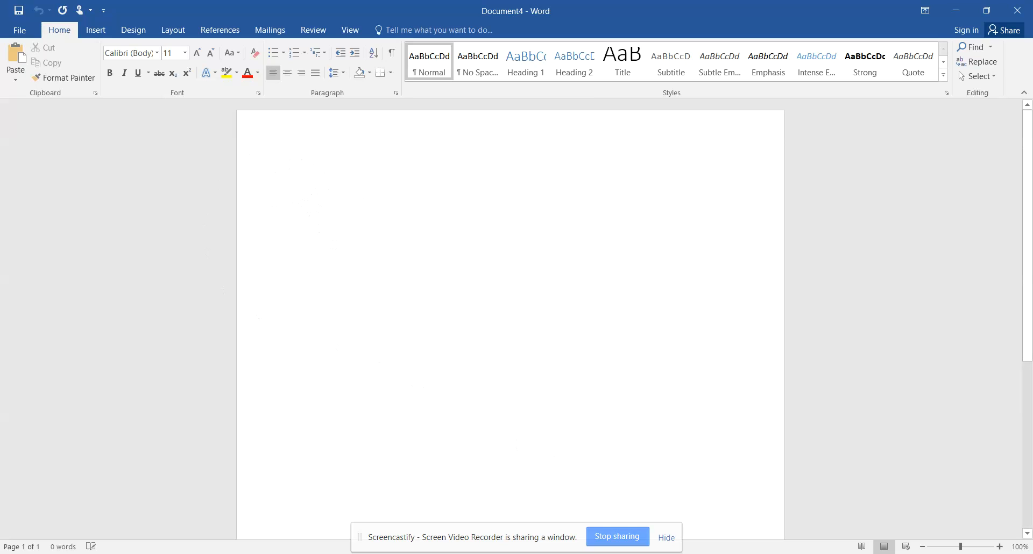
Step: Enter the student's full name on the first line and the teacher's name on the line below
text(Jane D)
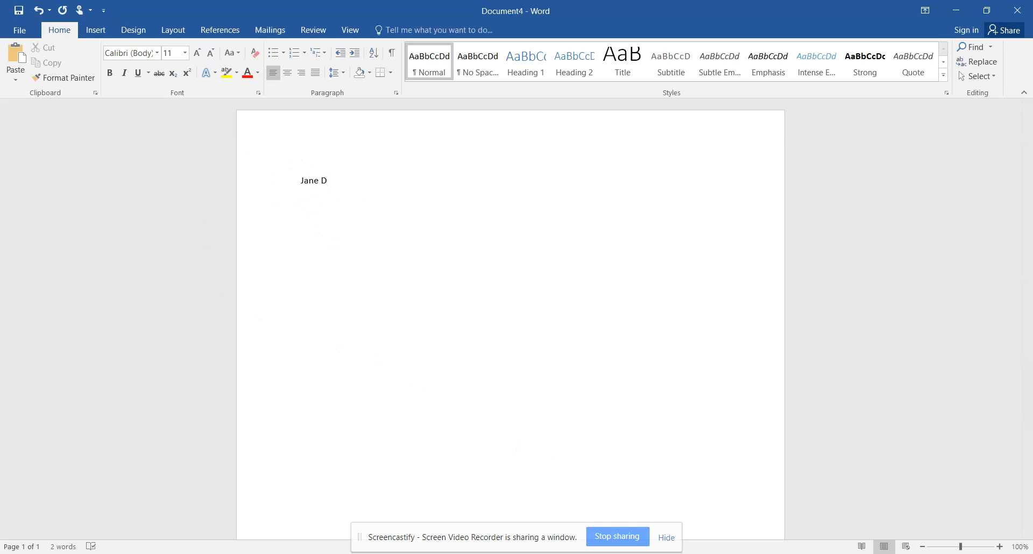
text(oe)
key(Return)
text(Ms. Williams)
Step: Add the class line "English 10 Period 1" below the teacher's name
text(Class)
key(BackSpace)
key(BackSpace)
key(BackSpace)
key(BackSpace)
key(BackSpace)
text(English )
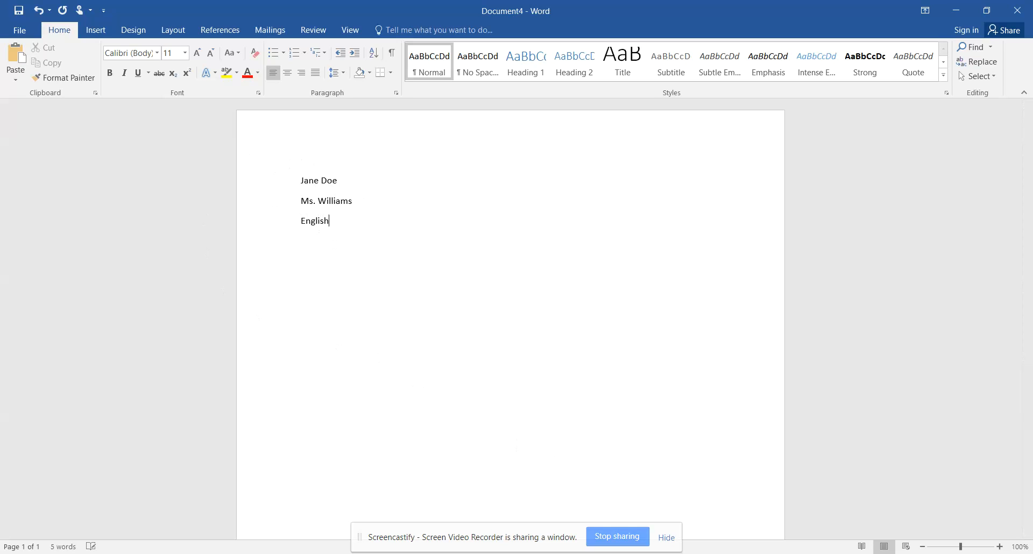
text(10 Period )
text(1)
Step: Add the date "March 19, 2018" on the line below the class
text(March )
text(19, )
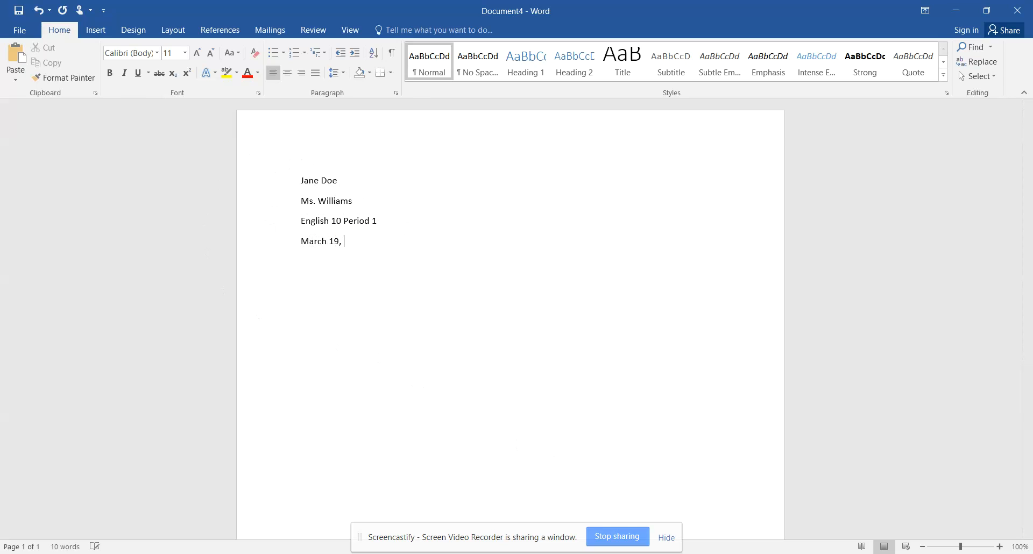
text(2018)
Step: Rewrite the date line in day-month-year order as "19 March 2018"
key(BackSpace)
key(BackSpace)
key(BackSpace)
key(BackSpace)
key(BackSpace)
key(BackSpace)
key(BackSpace)
key(BackSpace)
key(BackSpace)
key(BackSpace)
key(BackSpace)
key(BackSpace)
key(BackSpace)
key(BackSpace)
key(BackSpace)
text(19 March 2018)
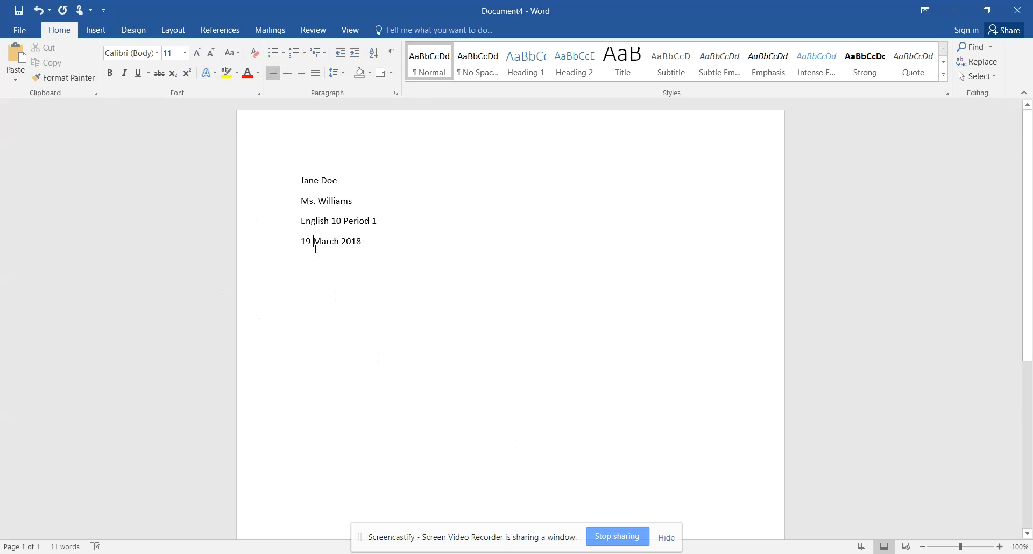
Step: Change the date line to "March 19, 2018" and start a new line below it
key(BackSpace)
key(BackSpace)
key(BackSpace)
text(19,)
key(Return)
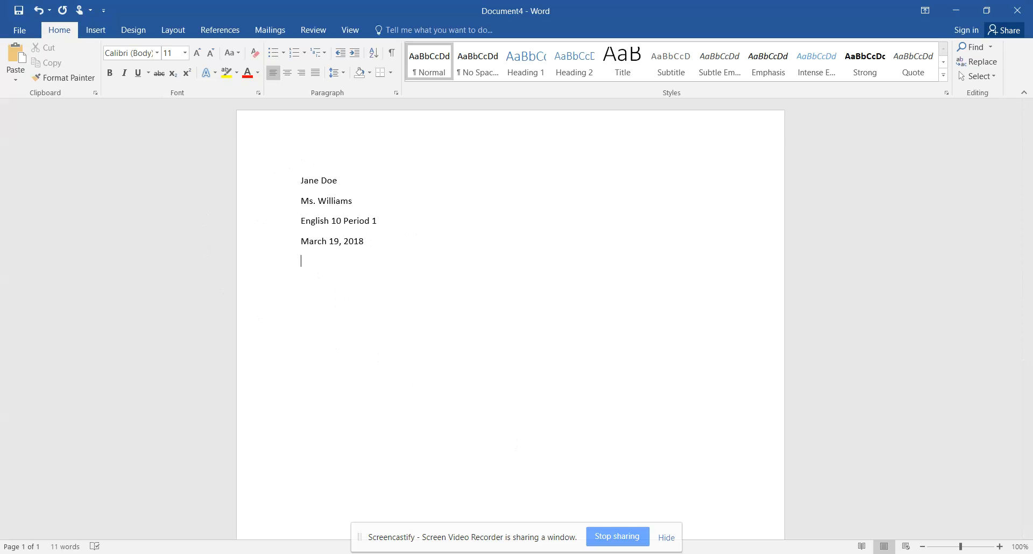
Step: Add a centered line reading "Title" below the date
click(288, 73)
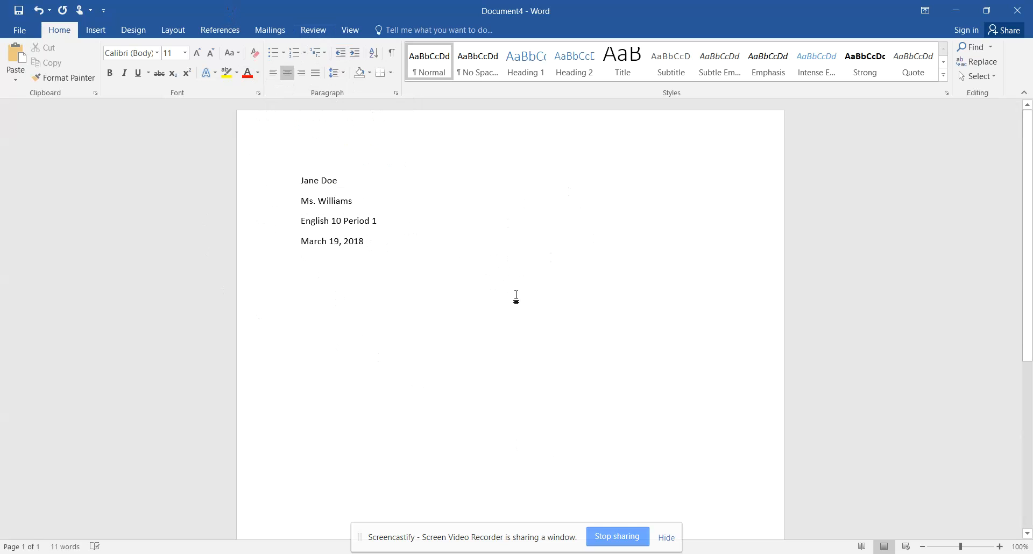
text(Title)
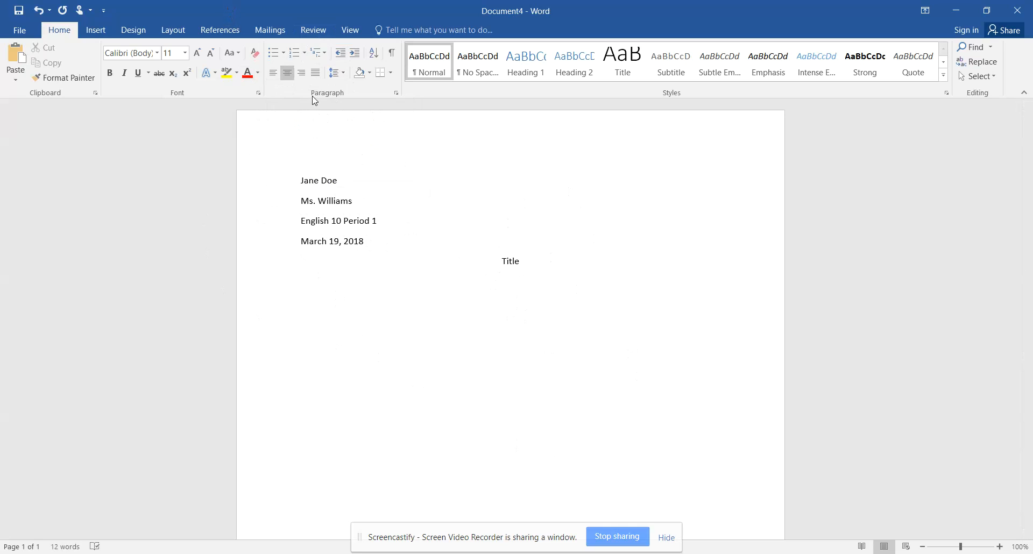
Step: Write an indented left-aligned paragraph: "The text might look something like this for your assignment. This of course is just an example of what it might look like."
click(273, 80)
key(Tab)
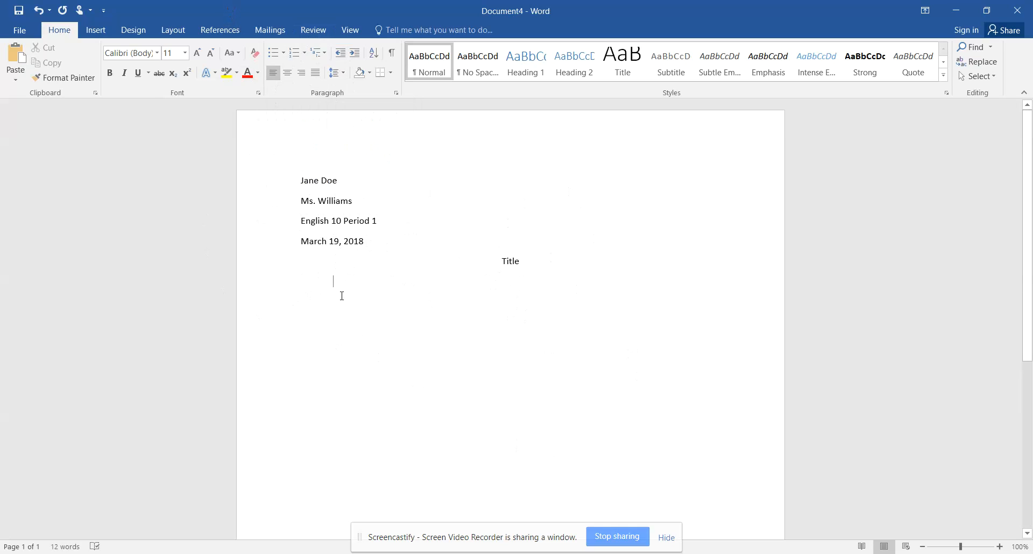
text(The text might)
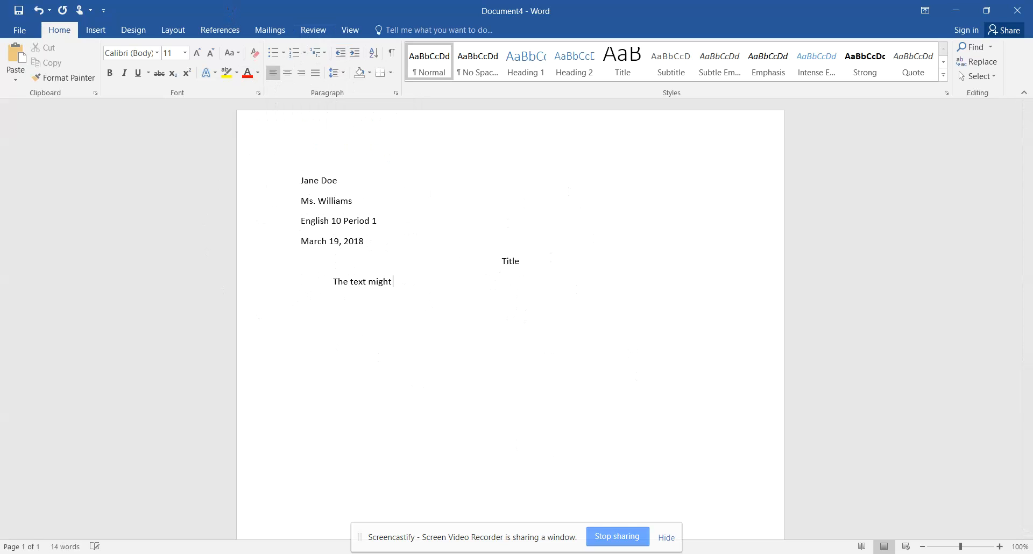
text( look something like this)
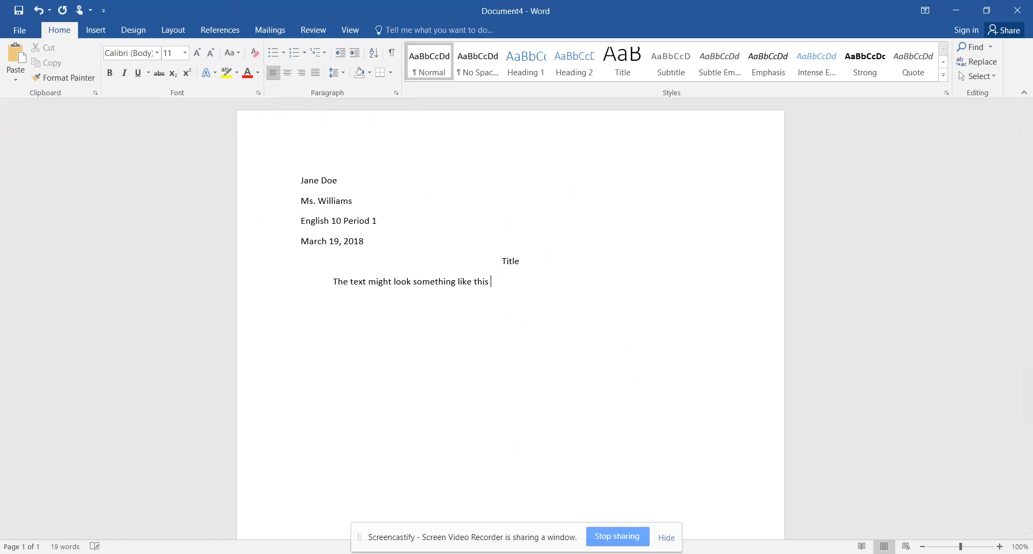
text( for your assignment. This of)
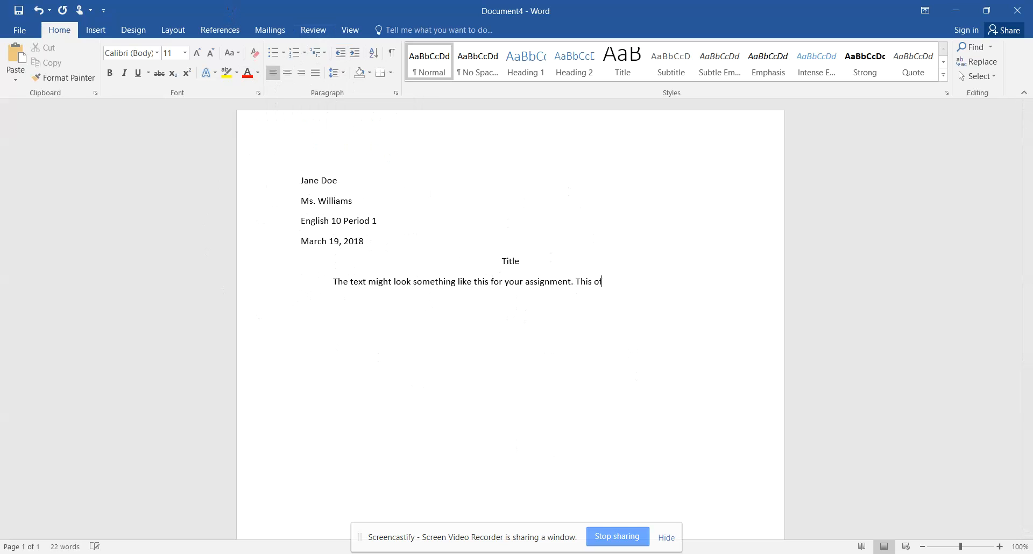
text( course)
text(is just an w)
key(BackSpace)
text(example of what it migh)
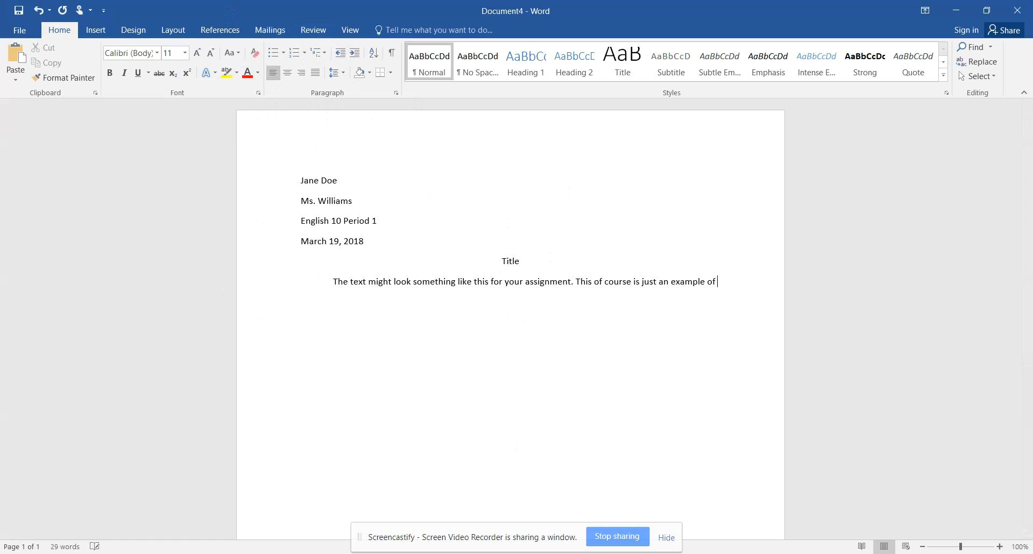
text(t it might)
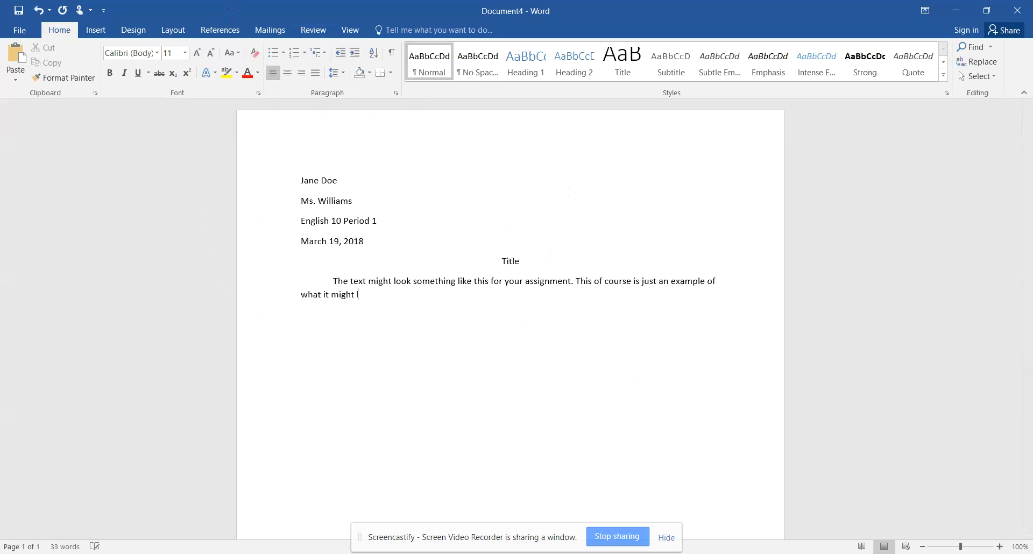
text(look like.)
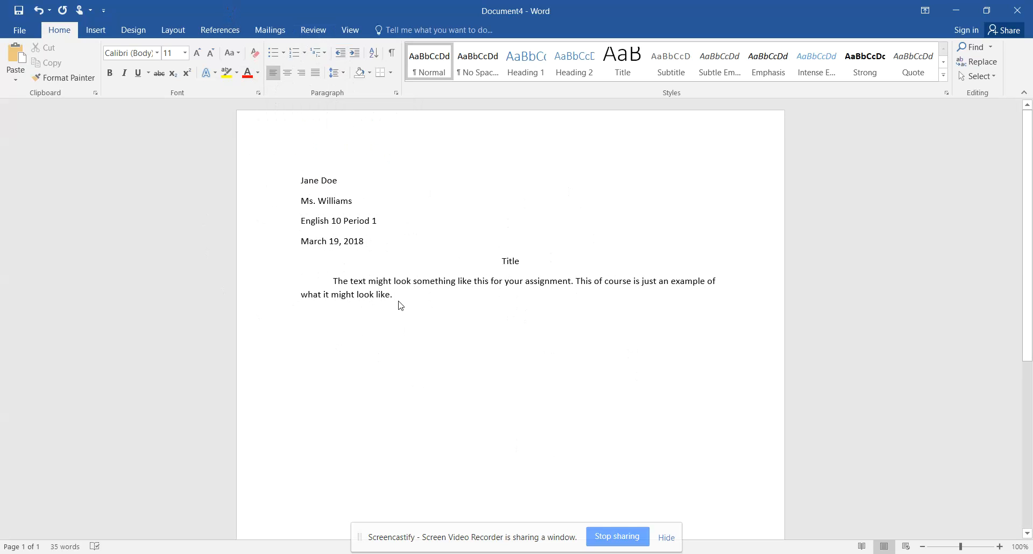
Step: Remove the space after paragraphs throughout the entire document text
drag(392, 295, 296, 180)
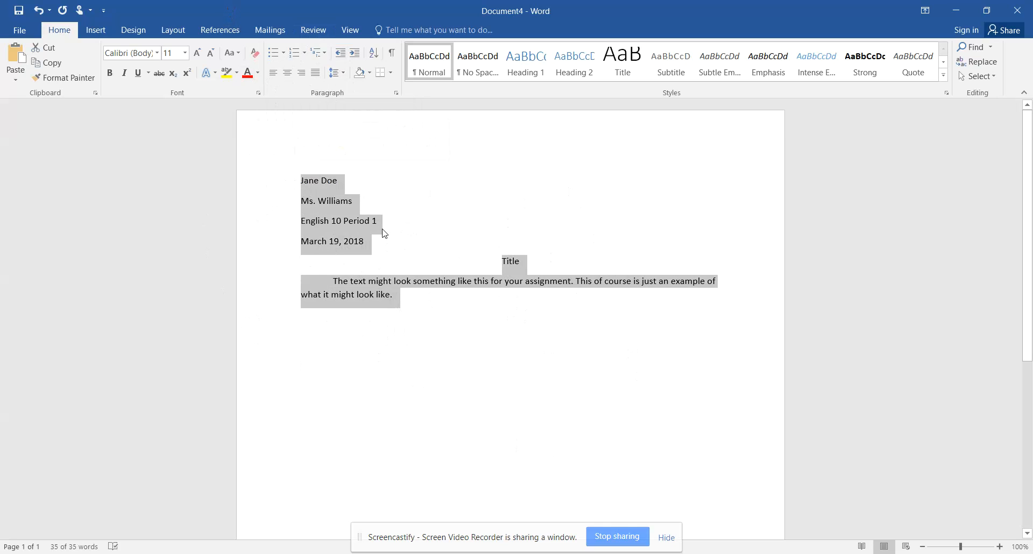
click(335, 82)
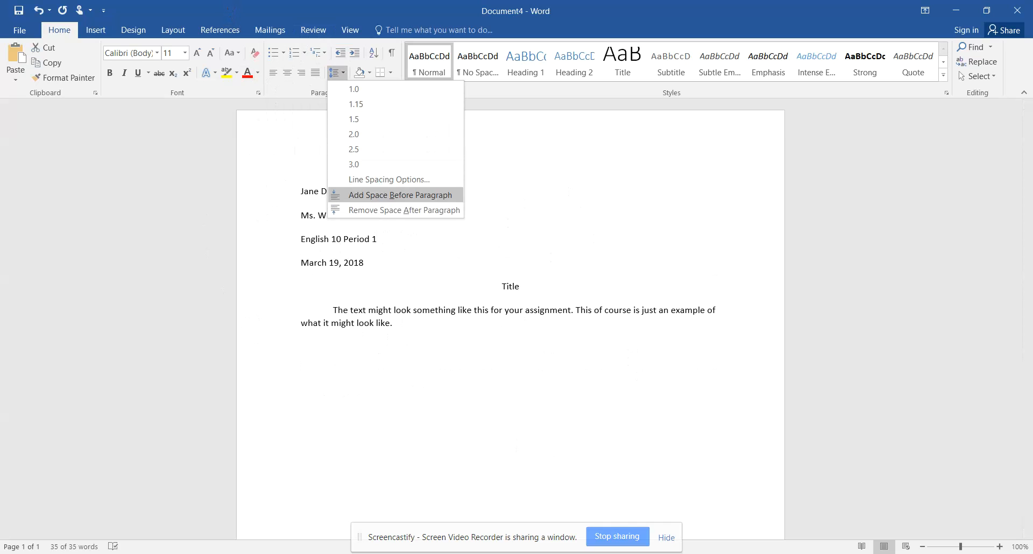
click(398, 210)
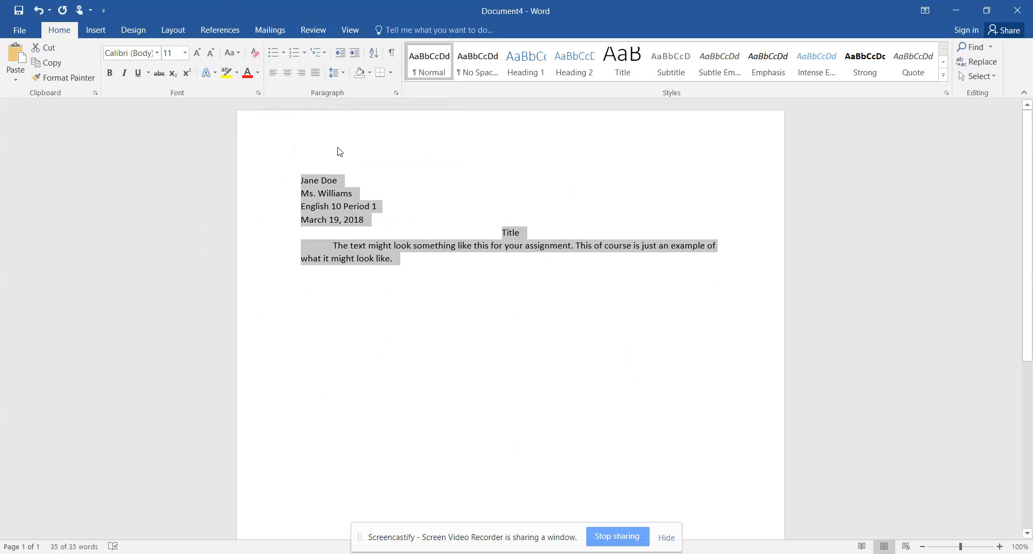
Step: Set the line spacing of the entire text to 2.0
click(342, 82)
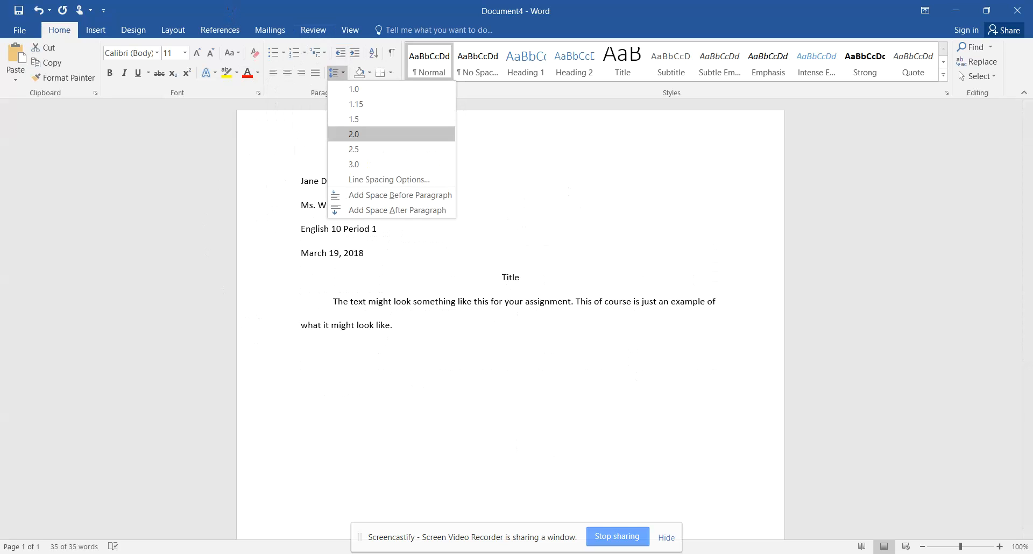
click(339, 135)
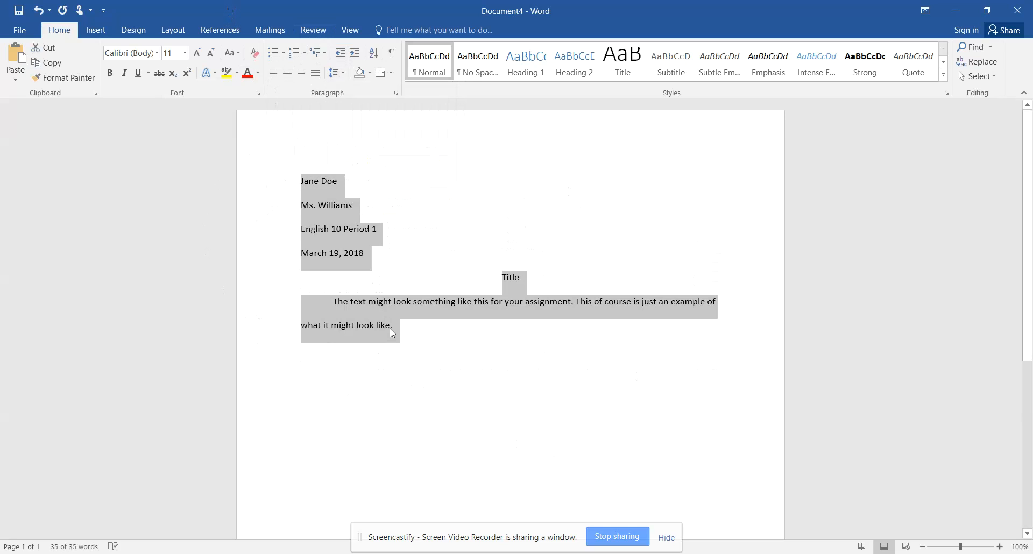
click(338, 73)
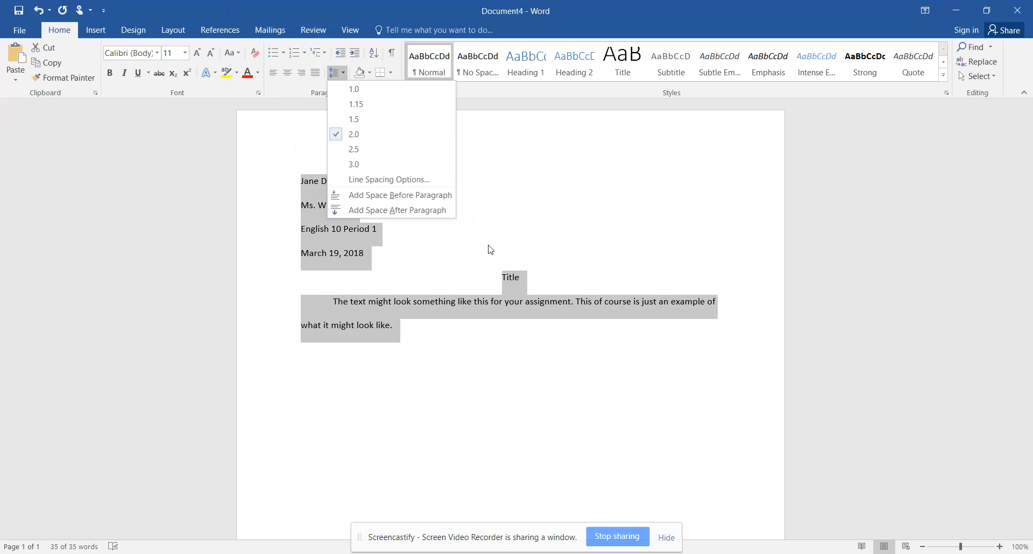
click(337, 79)
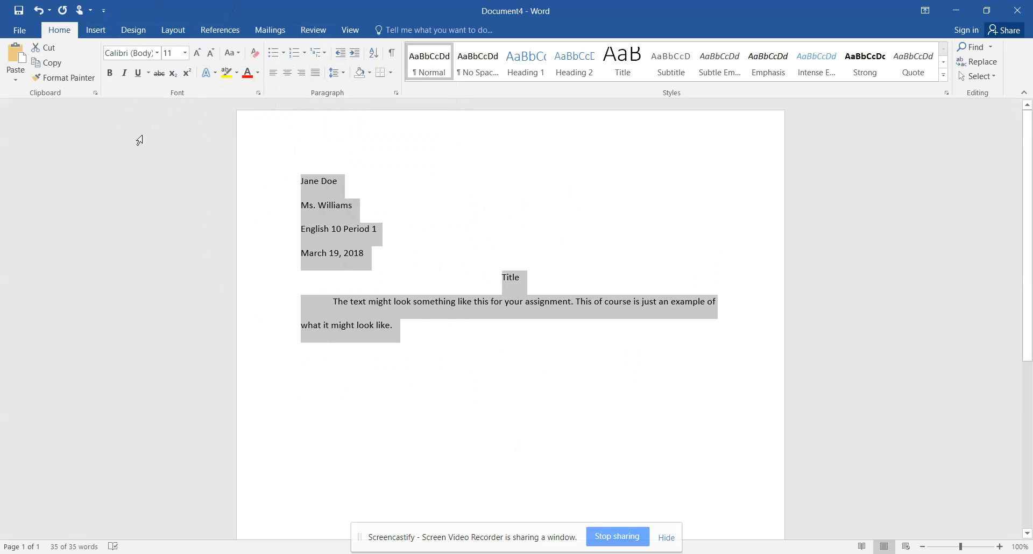
Step: Set the font of the entire text to Times New Roman, size 12
click(157, 56)
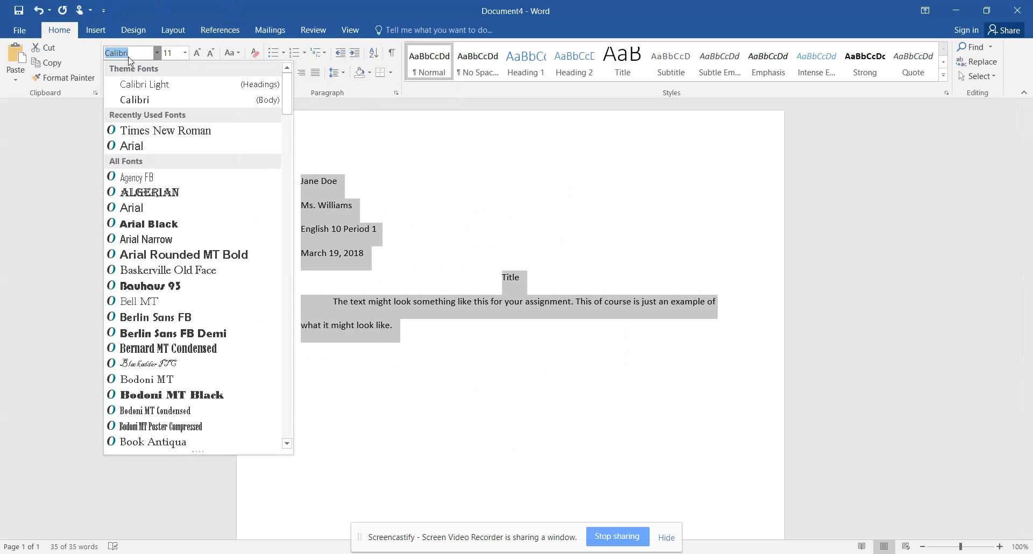
text(Times New R)
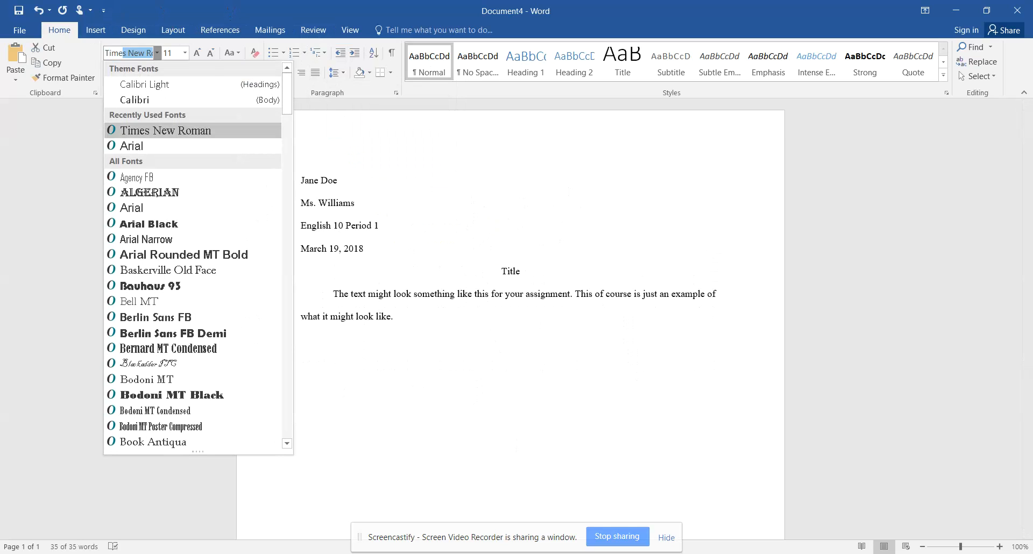
click(130, 135)
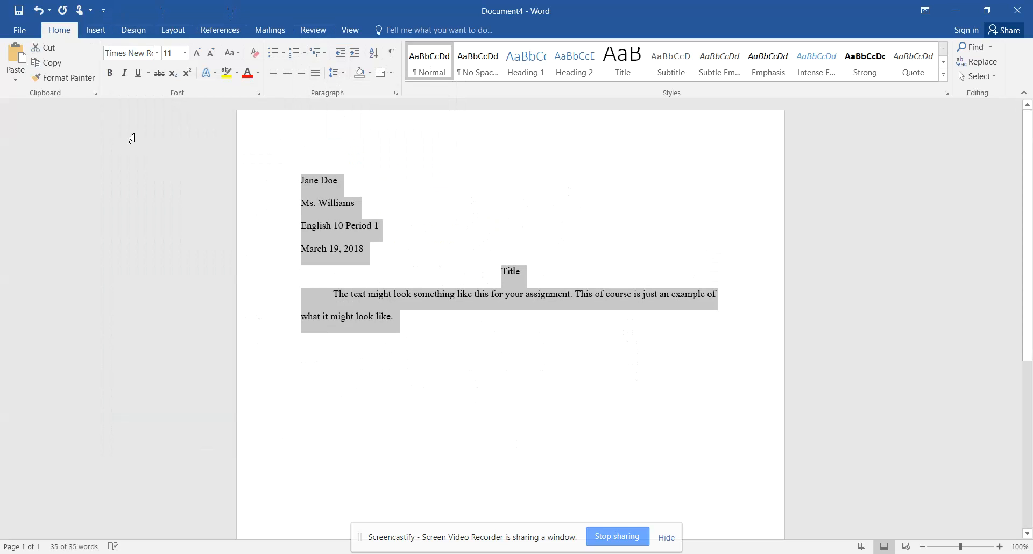
click(185, 58)
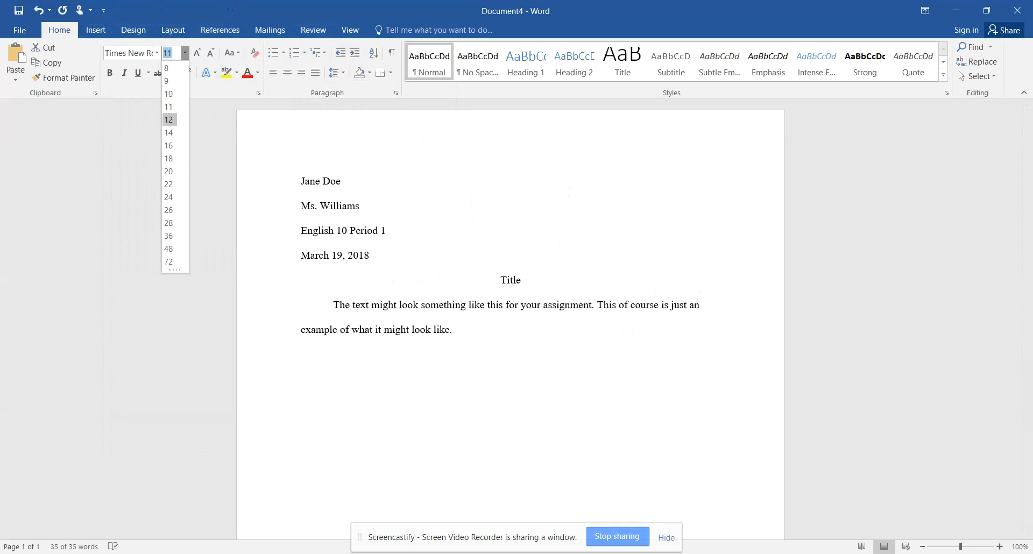
click(169, 120)
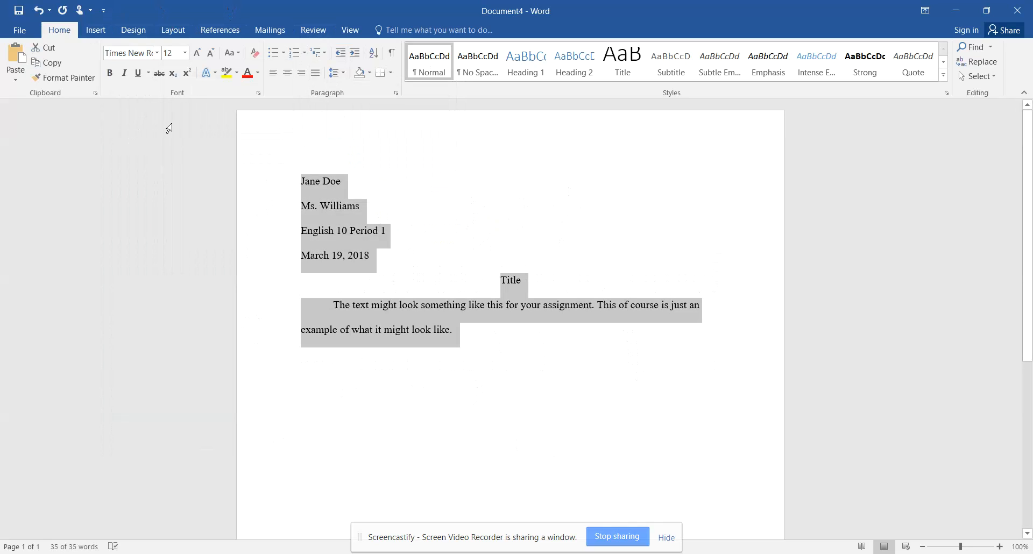
click(466, 335)
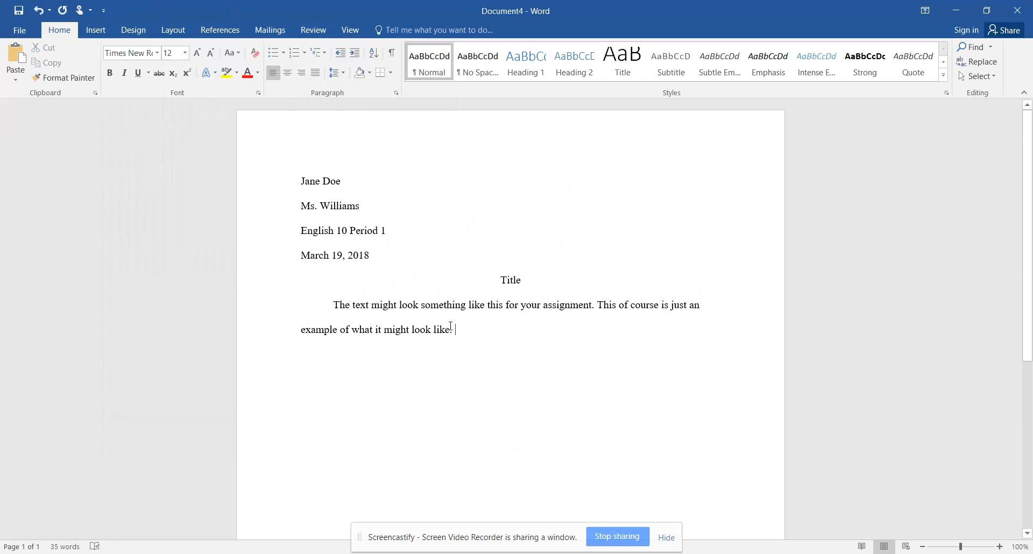
click(20, 10)
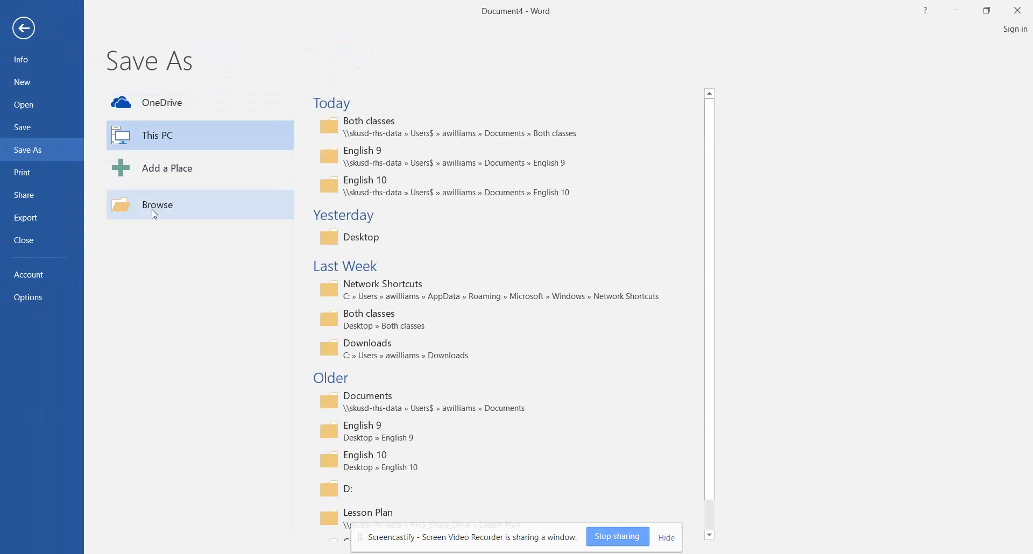
click(154, 214)
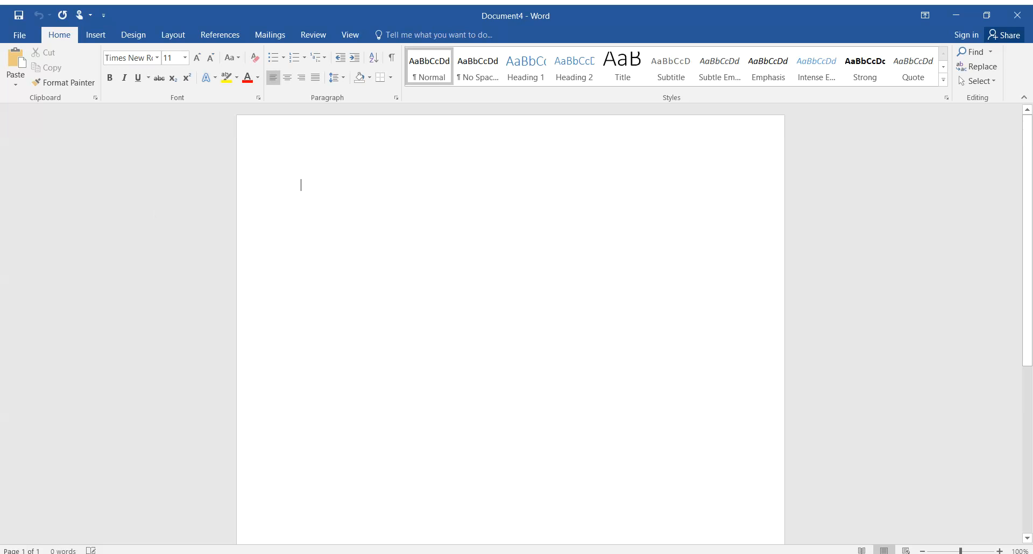
key(ctrl+s)
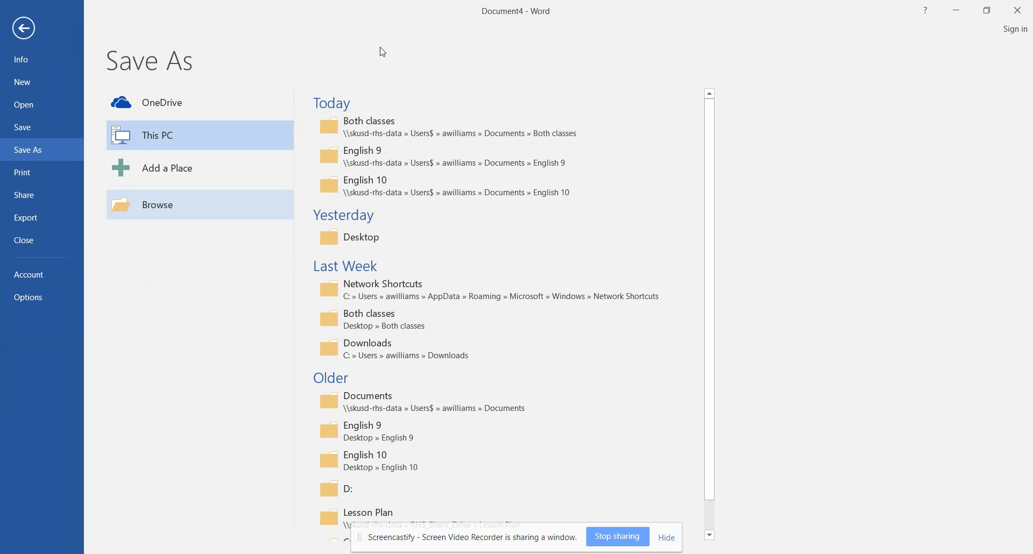
click(20, 36)
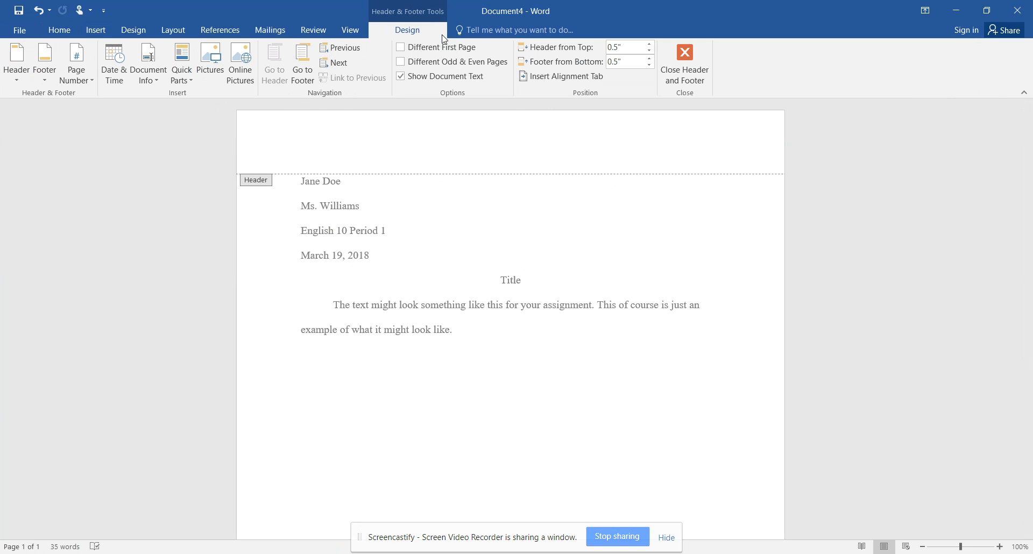
Step: Insert a Plain Number 3 page number at the top of the page and enter the student's last name before it
click(79, 81)
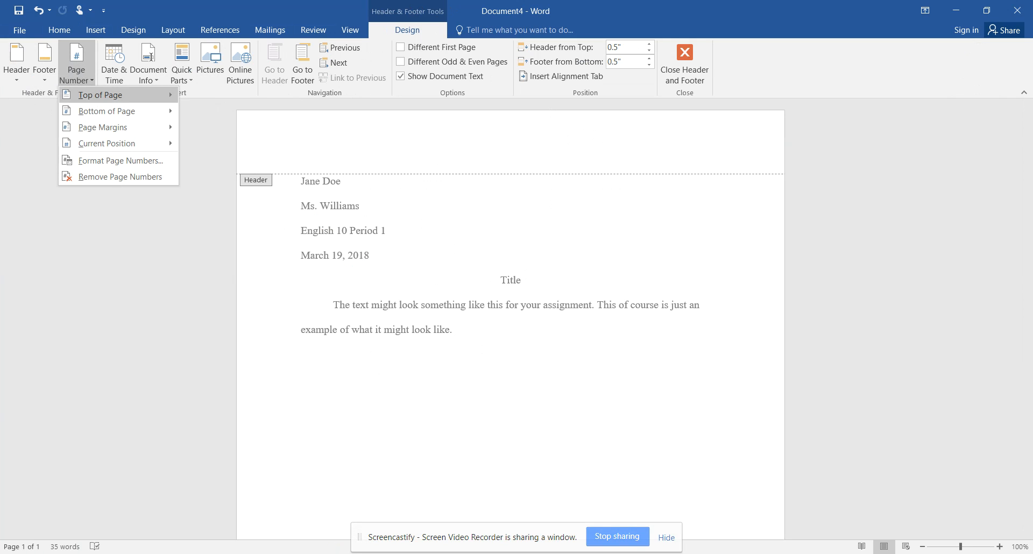
mouse_move(87, 96)
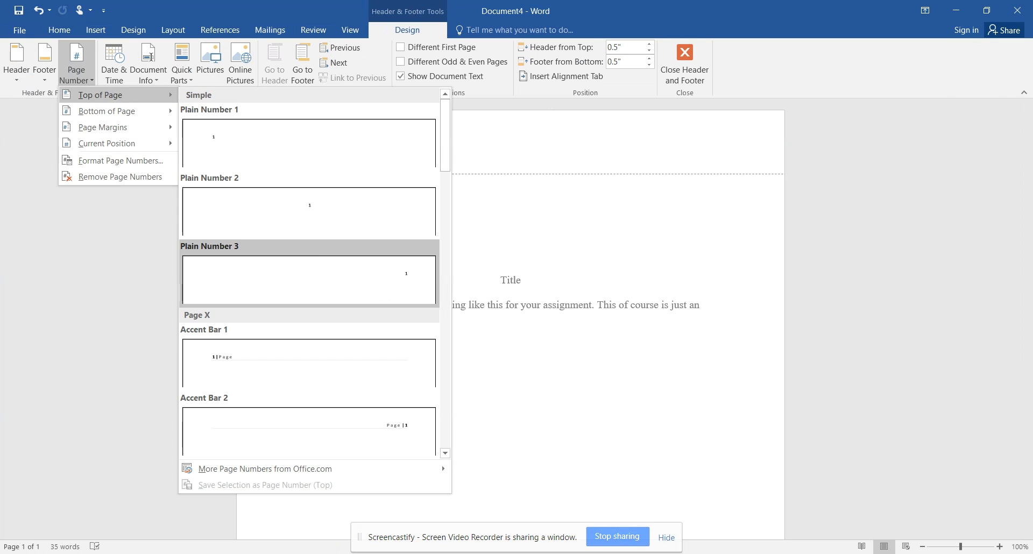
click(407, 289)
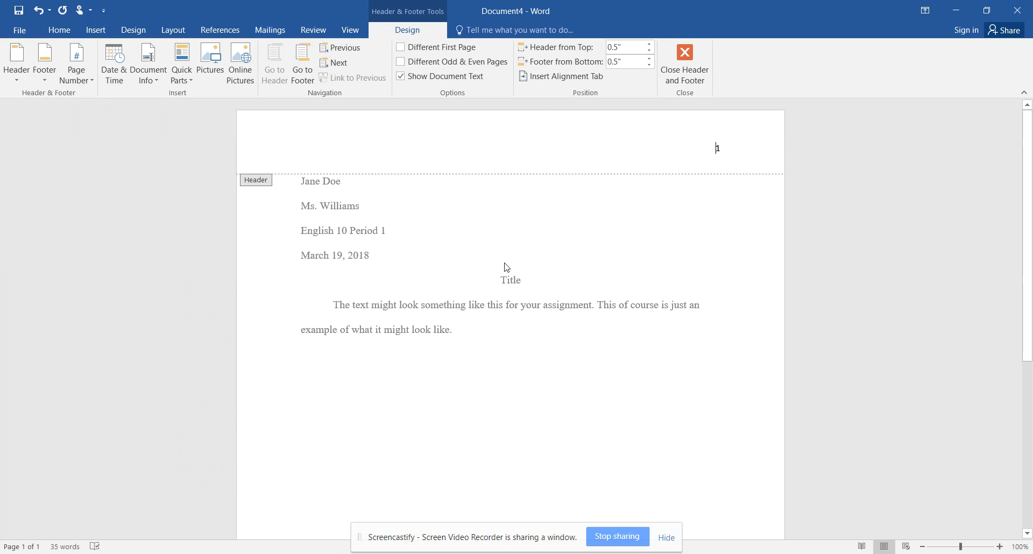
text(Doe)
Step: Set the header's last name and page number to Times New Roman, size 12, and return to the document body
click(724, 157)
drag(727, 155, 676, 152)
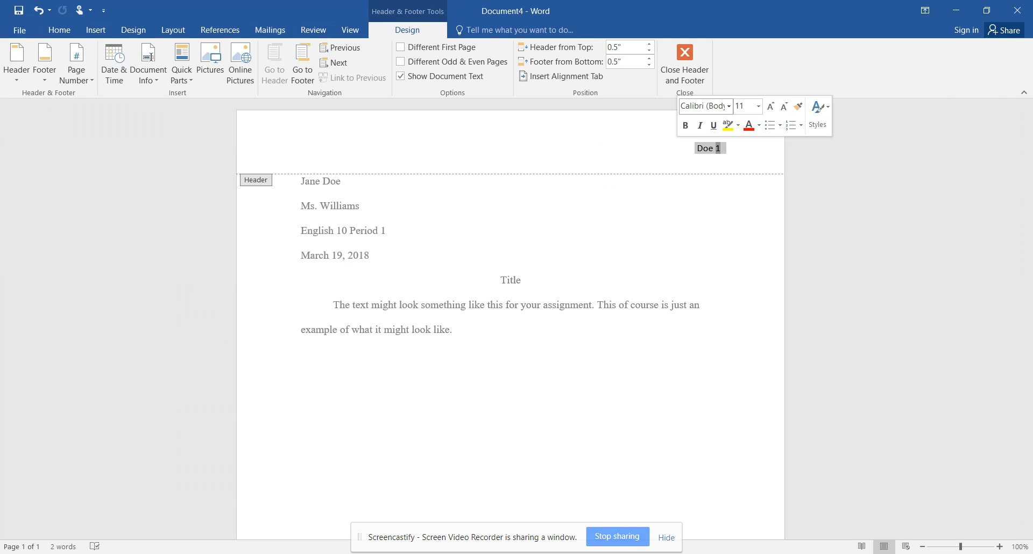
click(702, 106)
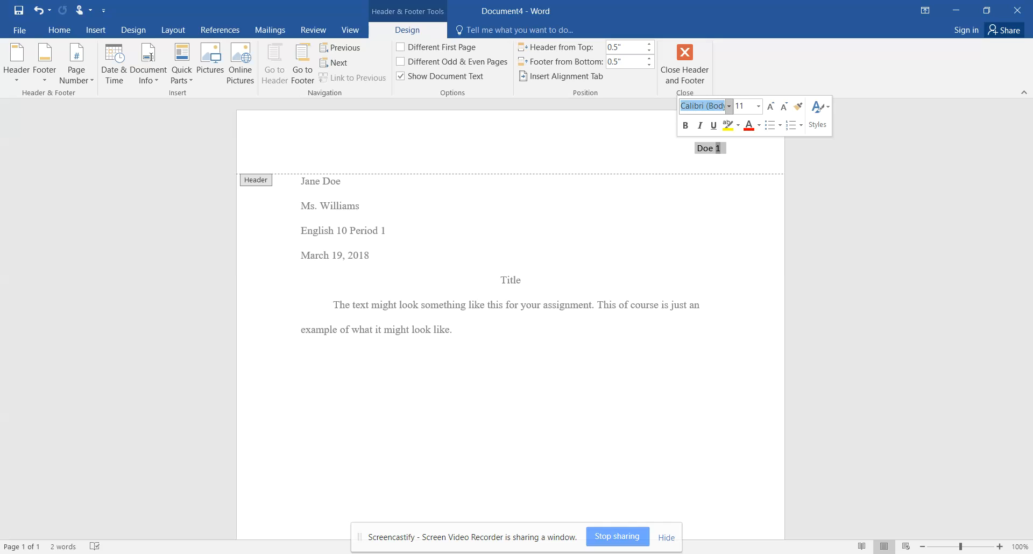
text(Times New Roman)
key(Return)
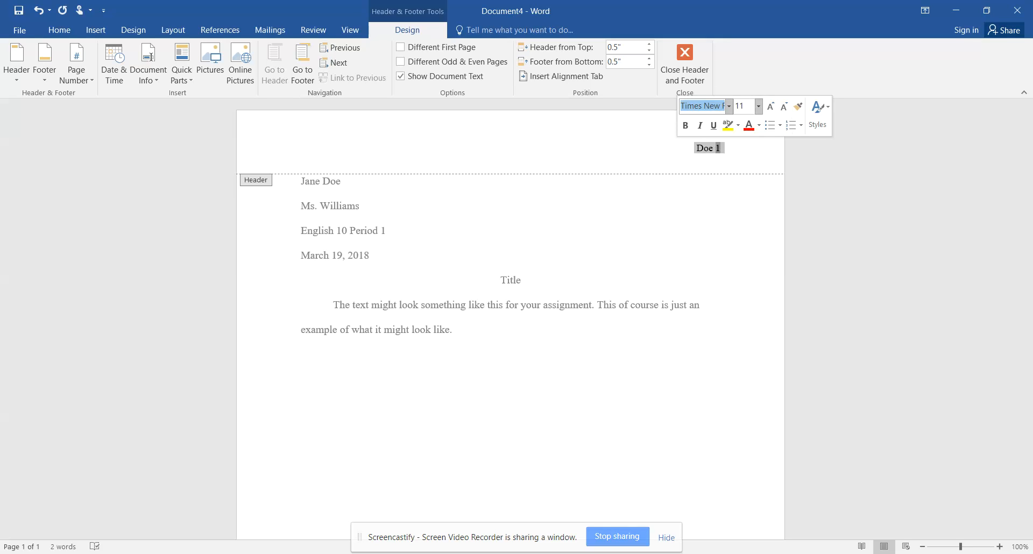
click(758, 106)
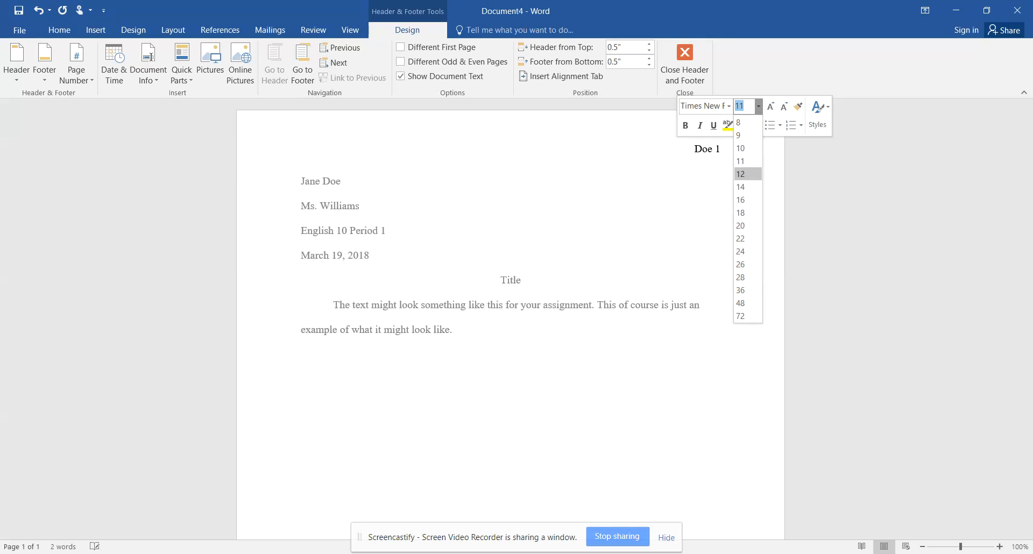
click(748, 174)
double_click(619, 291)
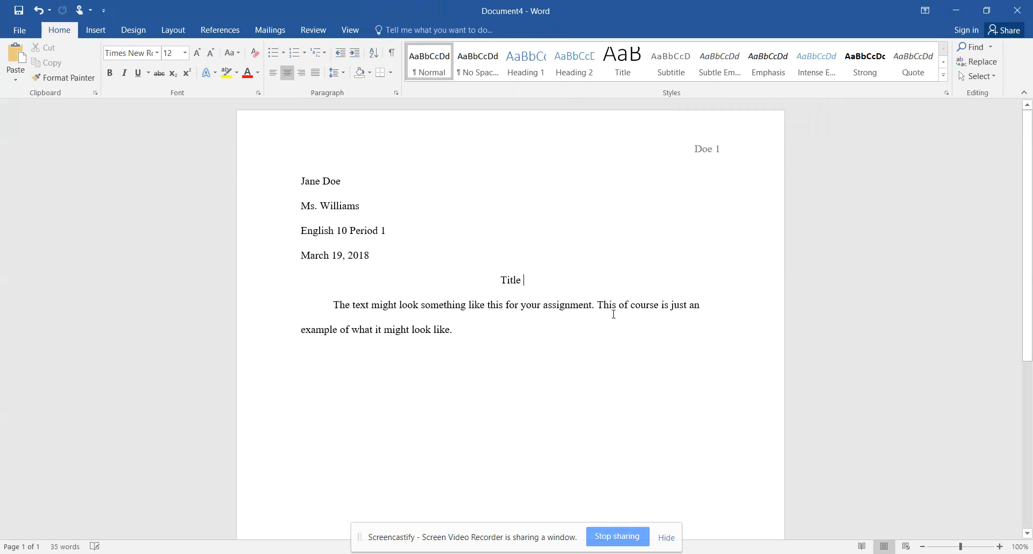
Step: Add the sentence "Yeah we did it!" at the end of the body paragraph
click(586, 352)
text(Ye)
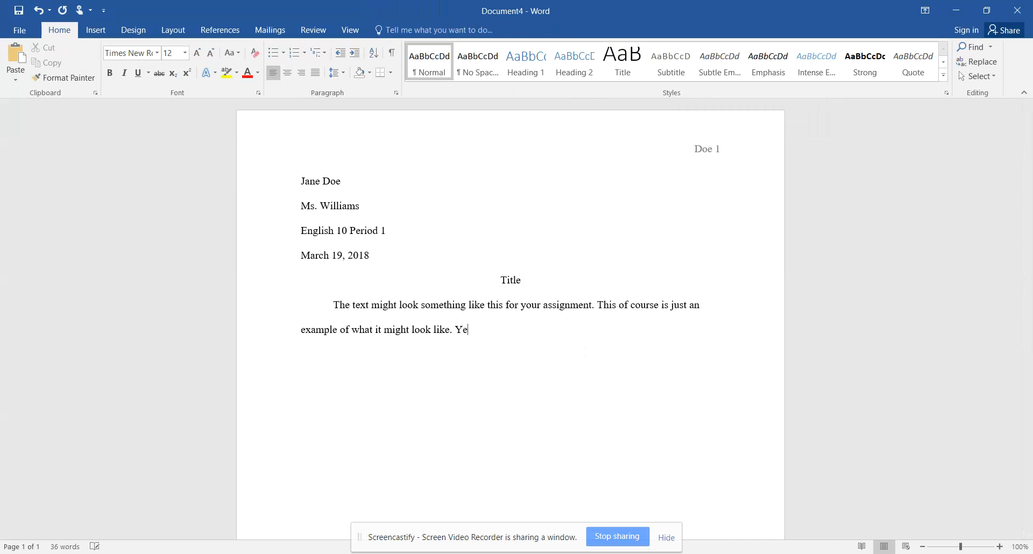
text(ah we did it!)
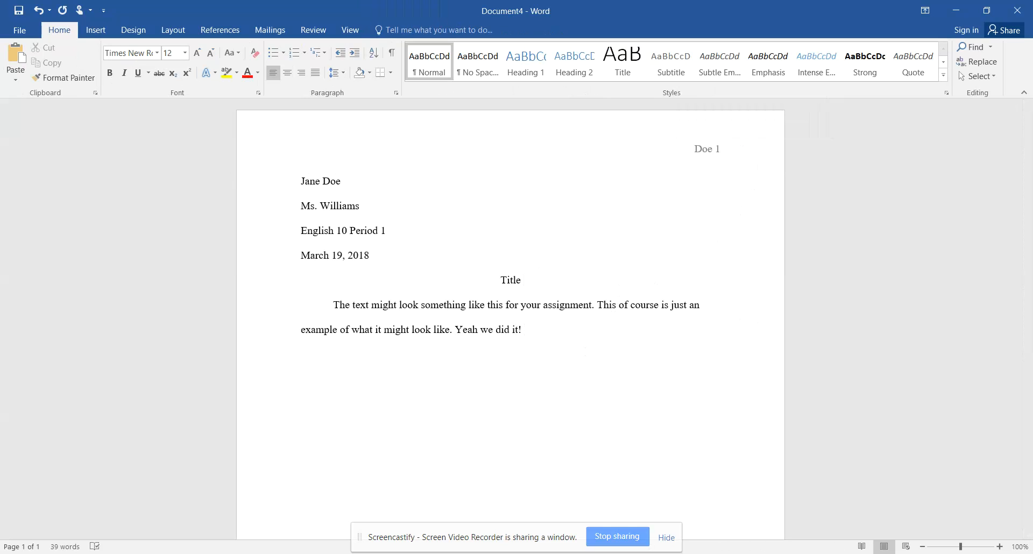